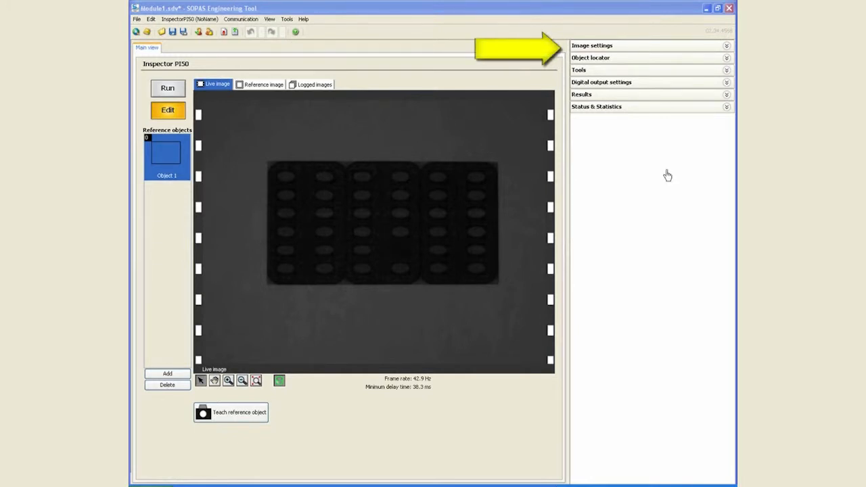
- Set the image exposure and brightness automatically, and teach the live image as the reference object
left_click(613, 47)
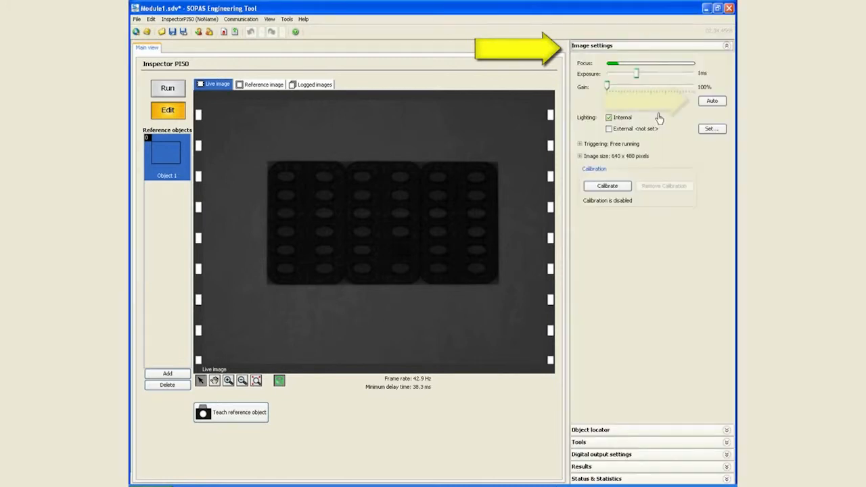
left_click(707, 108)
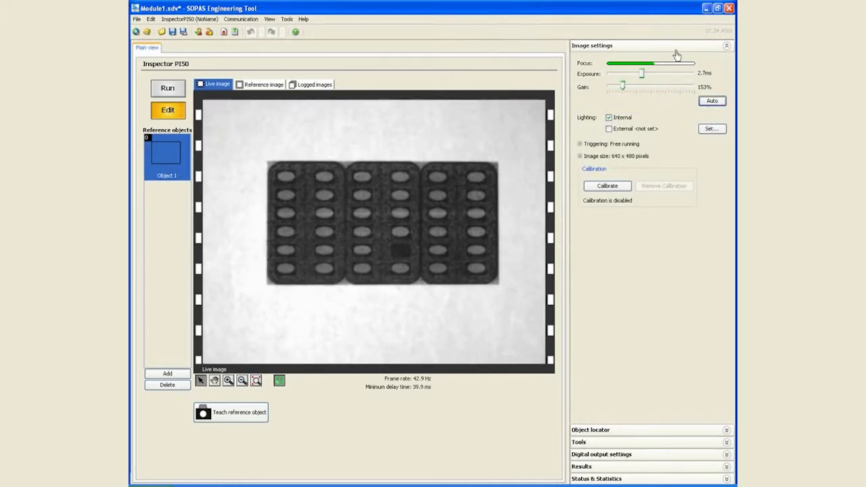
left_click(677, 46)
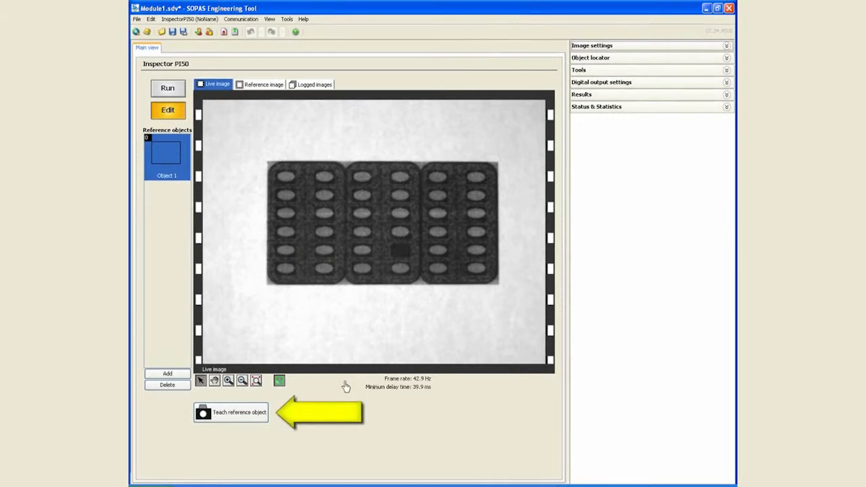
left_click(230, 416)
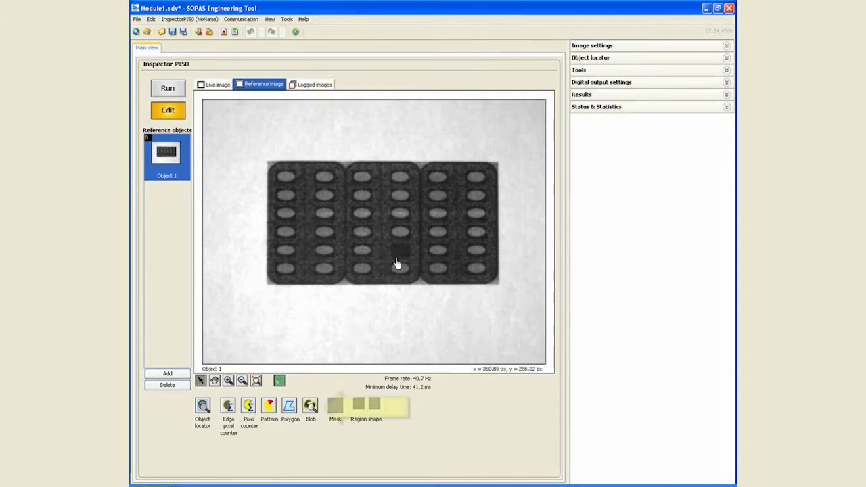
- Add a Blob tool region covering the middle blister pack in the reference image
left_click(310, 406)
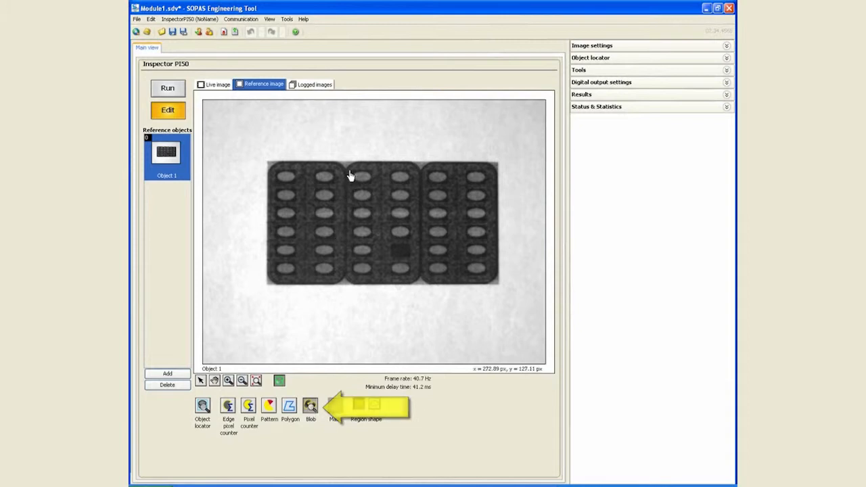
mouse_move(349, 167)
left_mouse_down()
mouse_move(420, 277)
mouse_move(418, 289)
left_mouse_up()
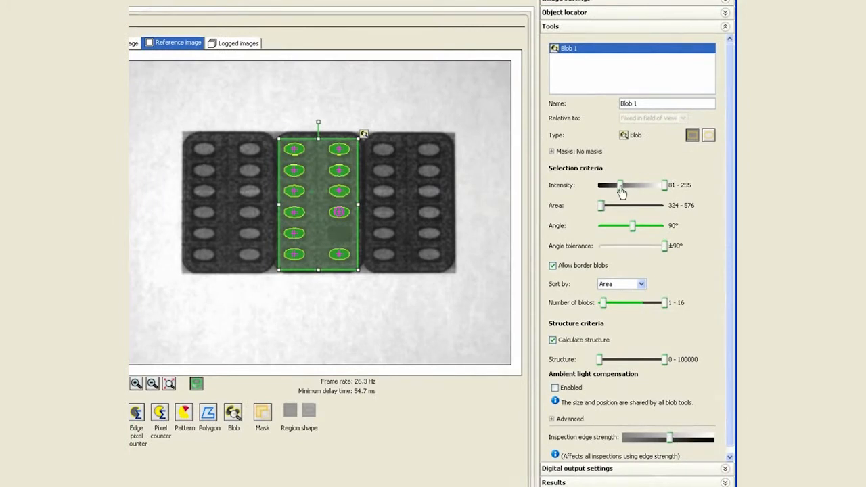
- Set the blob tool's area range to 324–306916 and its intensity range to 89–255, after trying an intensity range of 0–255
left_click_drag(622, 192, 599, 192)
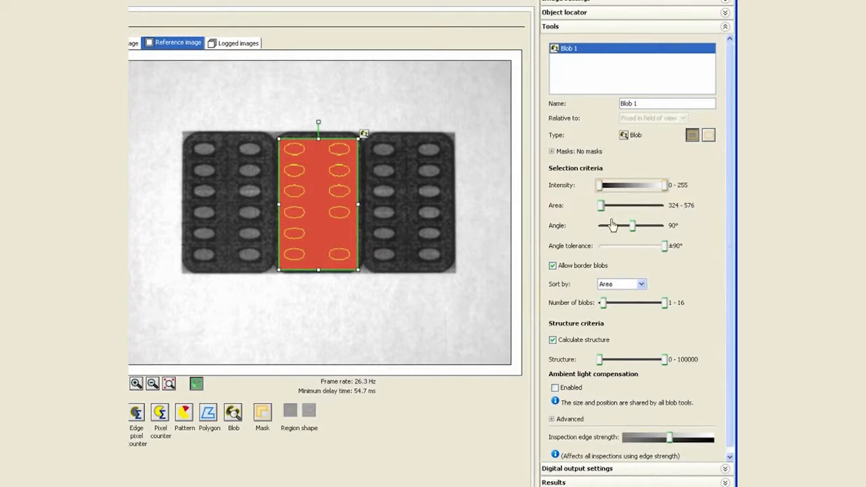
left_click_drag(602, 218, 667, 220)
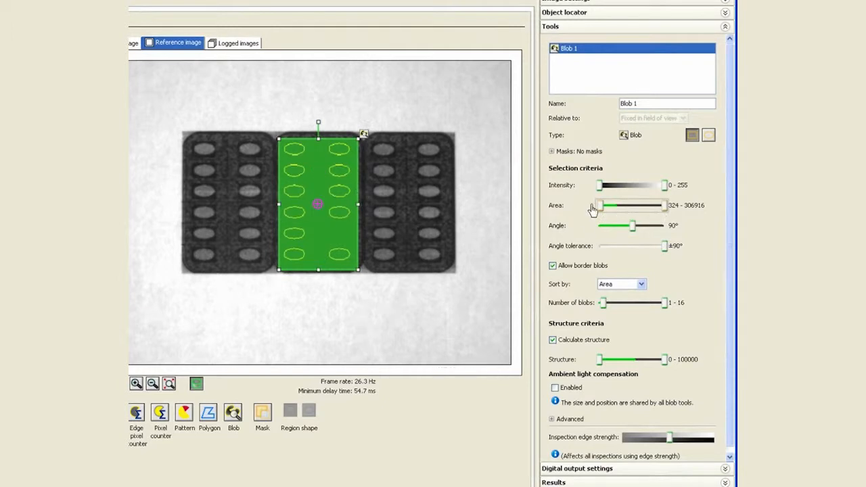
left_click_drag(600, 186, 623, 193)
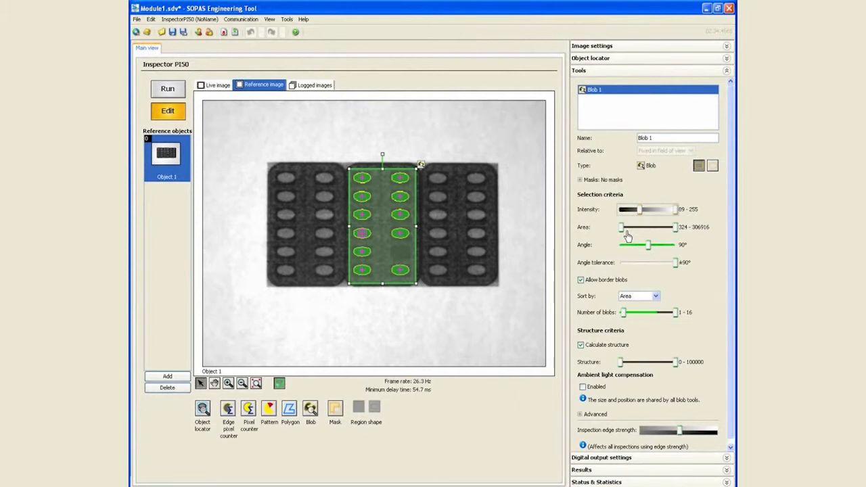
- Examine the detailed results of Blob 1, comparing the position, area, angle and structure entries of located and unused blobs
left_click(616, 73)
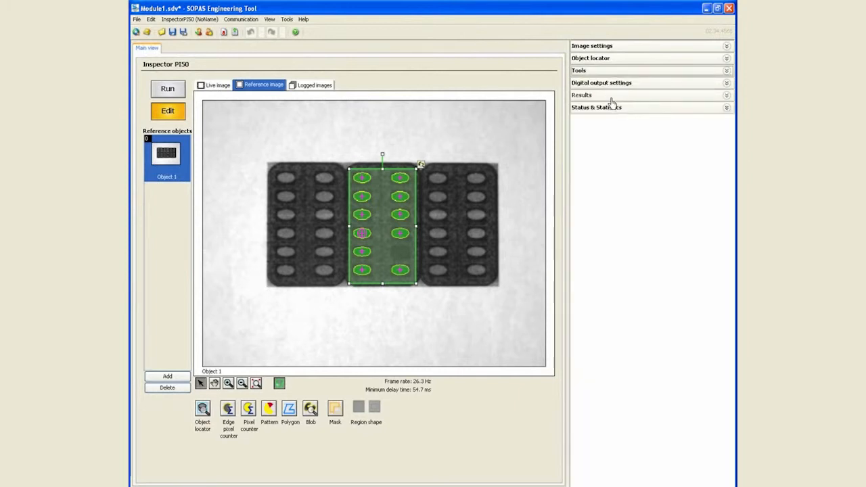
left_click(604, 96)
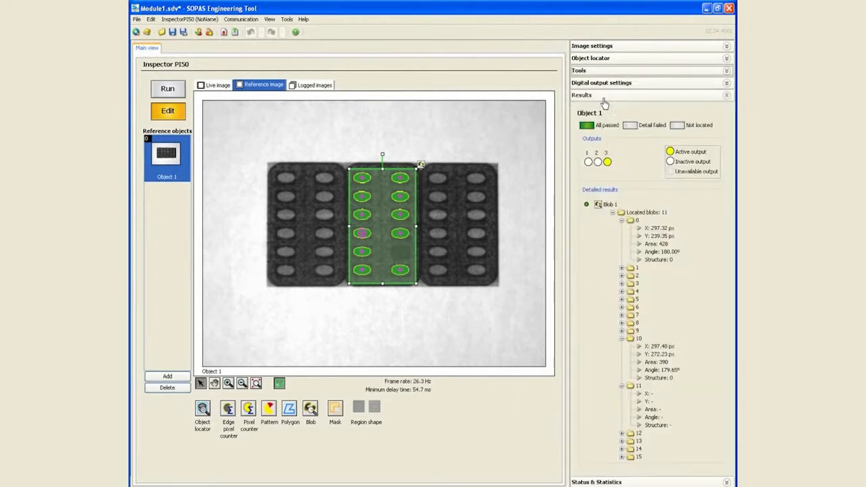
left_click(622, 221)
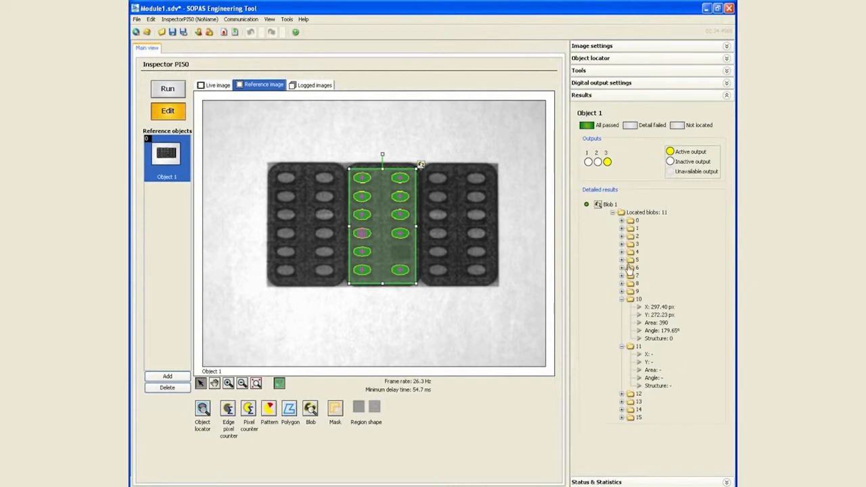
left_click(623, 348)
left_click(623, 299)
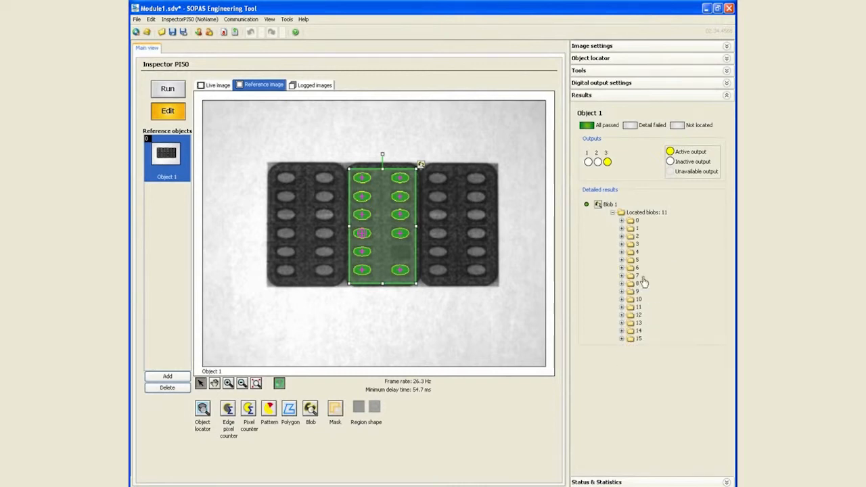
left_click(622, 339)
left_click(622, 331)
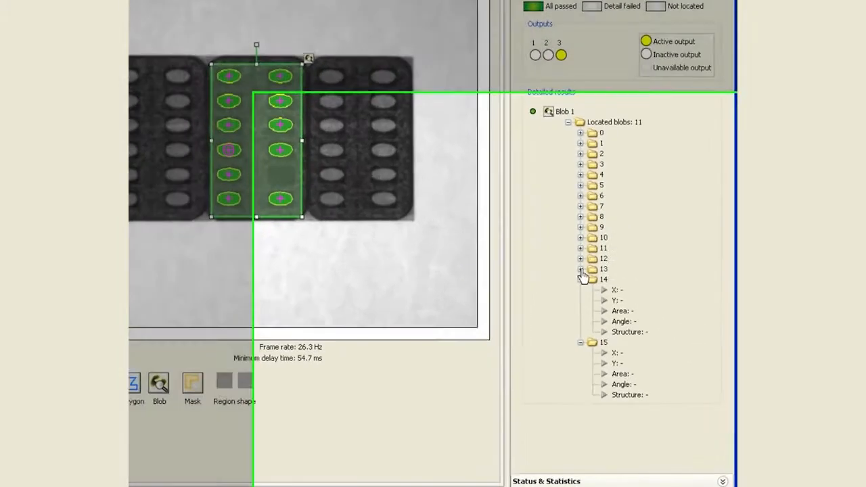
left_click(622, 323)
left_click(622, 315)
left_click(540, 192)
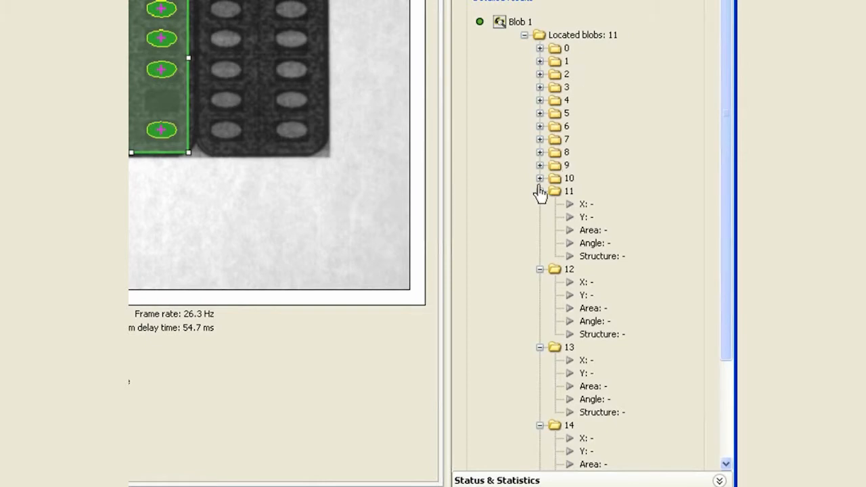
left_click(541, 49)
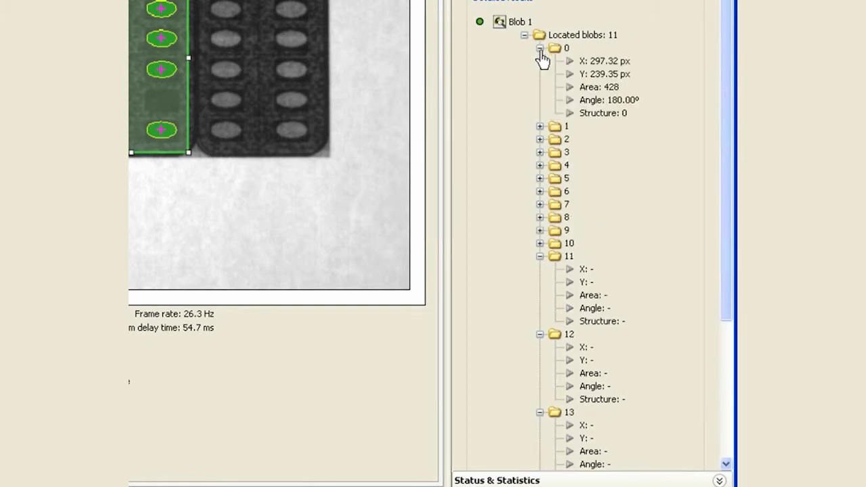
left_click(540, 243)
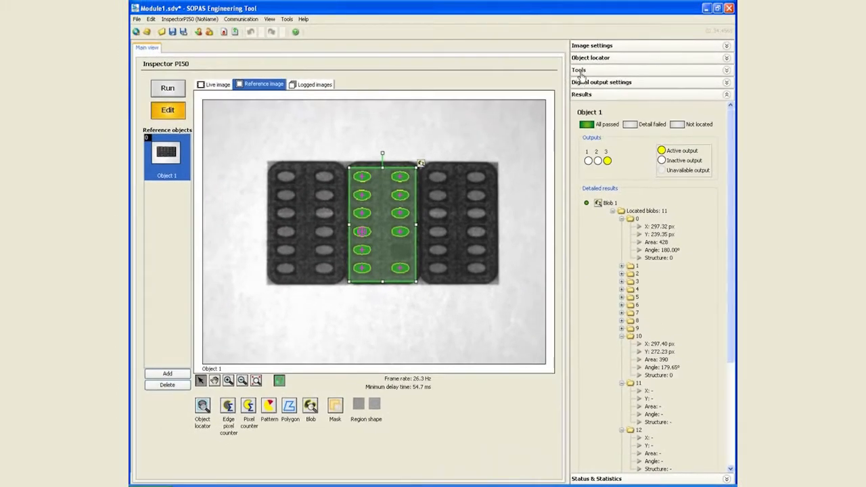
- Set Blob 1 to sort its located blobs by Area
left_click(589, 95)
left_click(592, 72)
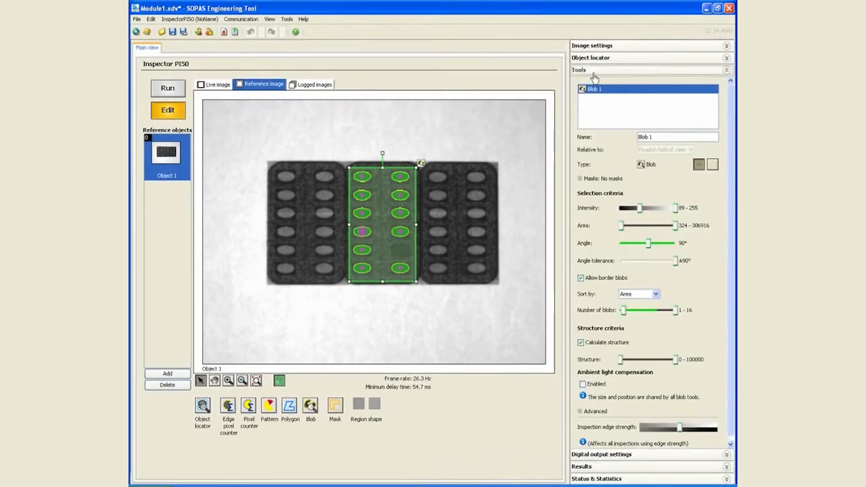
left_click(636, 298)
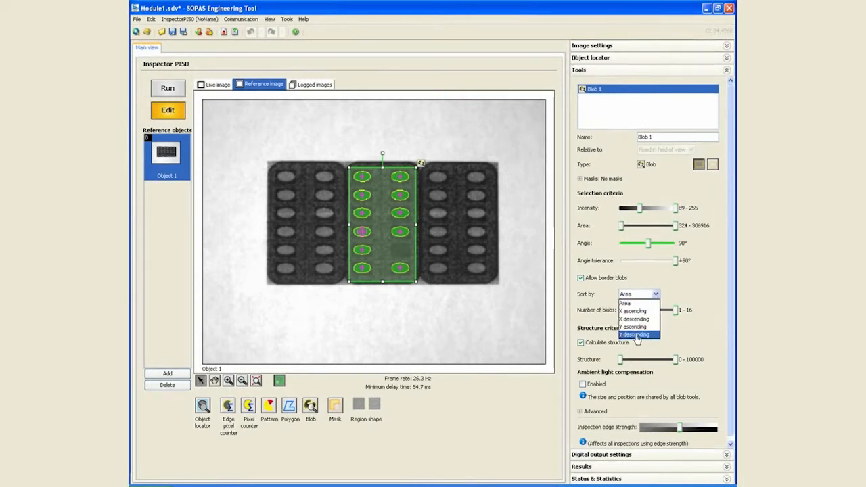
left_click(638, 303)
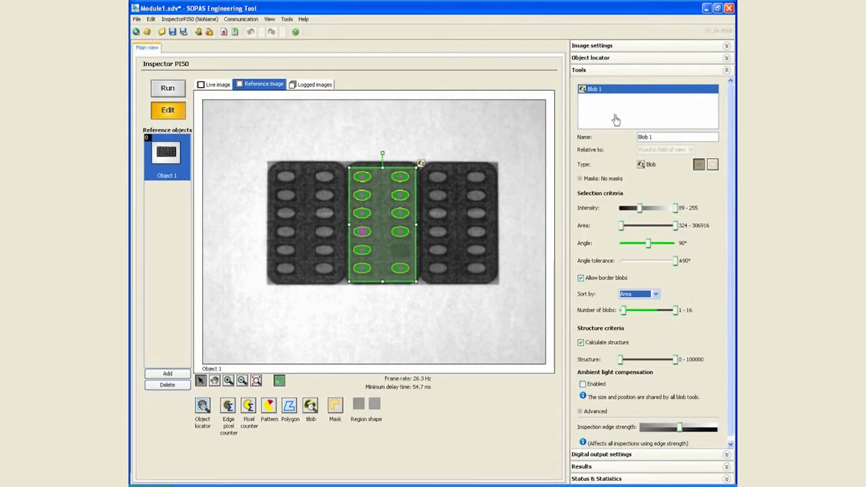
- Review the detailed results of Blob 1 to check how the located blobs are ordered by area
left_click(595, 69)
left_click(596, 95)
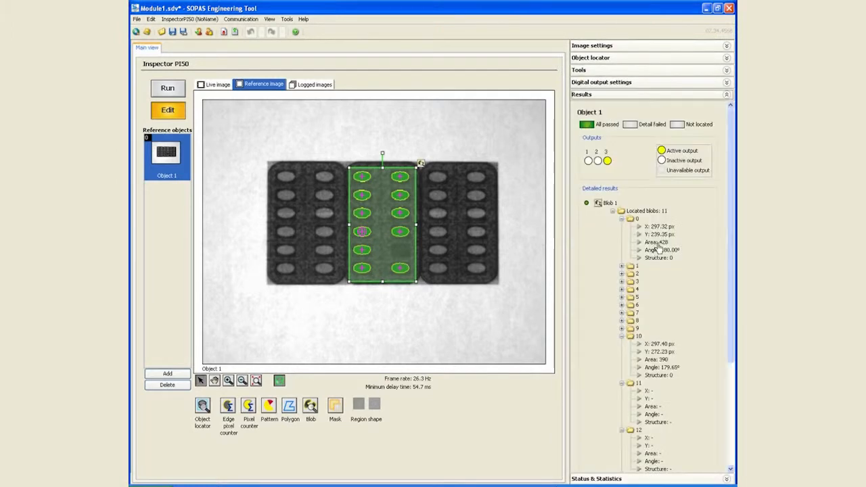
left_click_drag(730, 247, 735, 293)
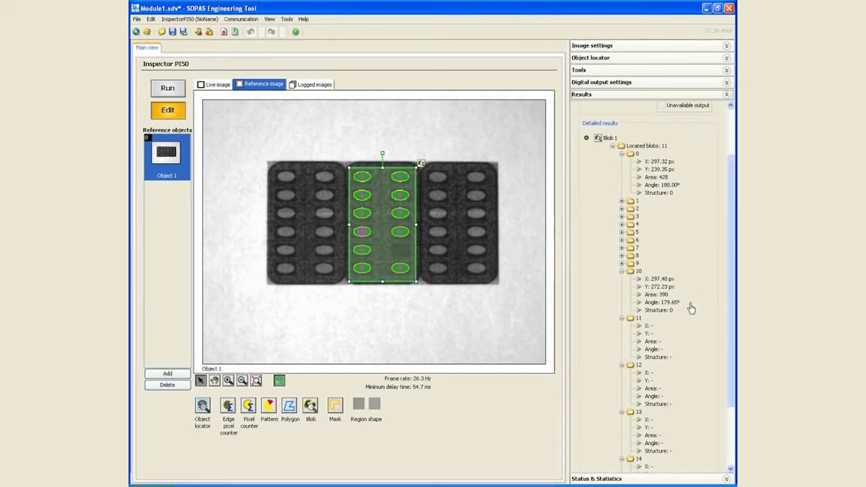
left_click(582, 96)
- Limit Blob 1's area range to 324–676 and view the inspection on the live image
left_click(581, 69)
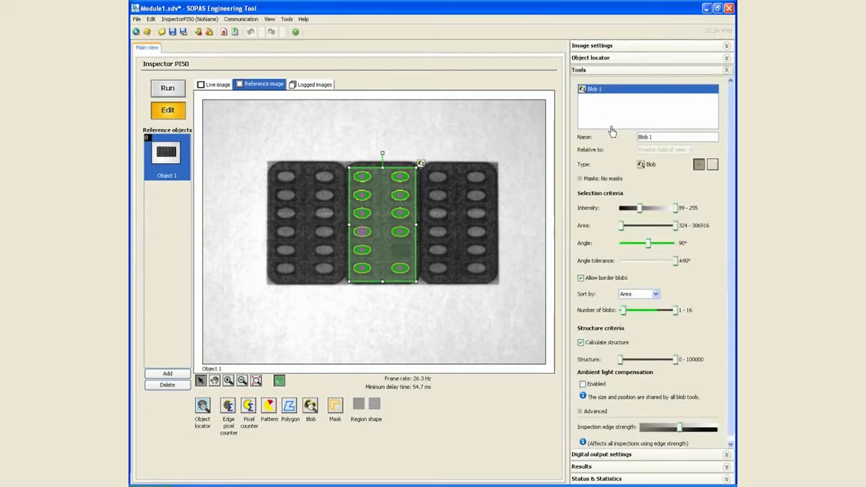
left_click_drag(675, 228, 624, 233)
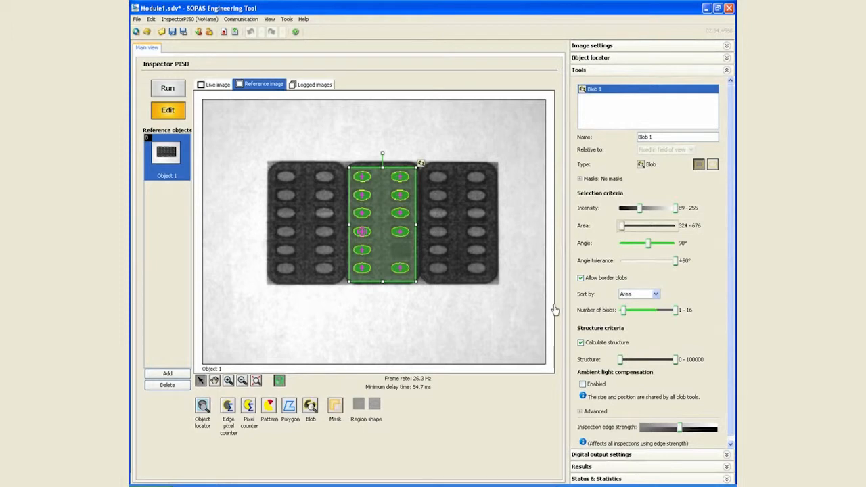
left_click(606, 72)
left_click(224, 86)
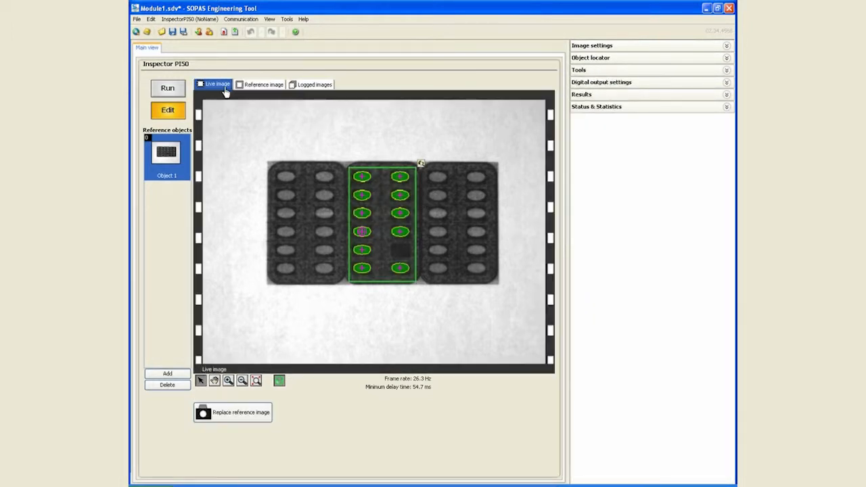
- Copy the middle blob region in the reference image and place the pasted copy over the left blister pack
left_click(253, 83)
right_click(397, 231)
left_click(401, 237)
right_click(370, 226)
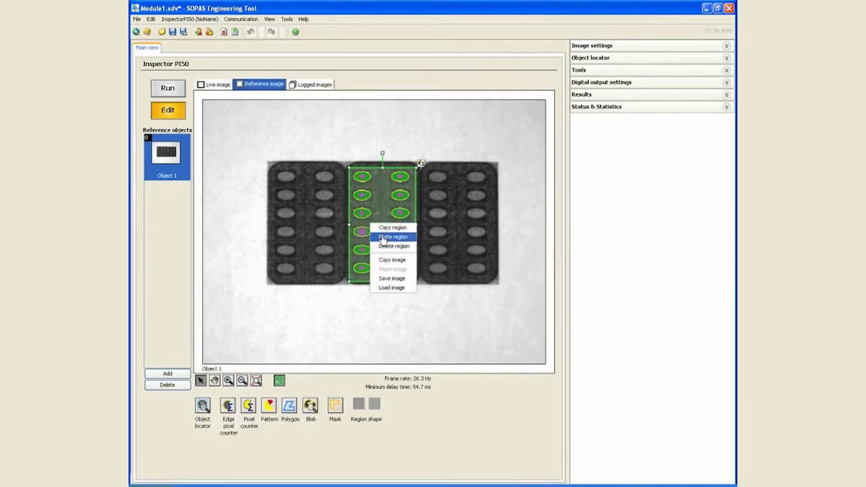
left_click(383, 238)
left_click_drag(379, 233, 301, 228)
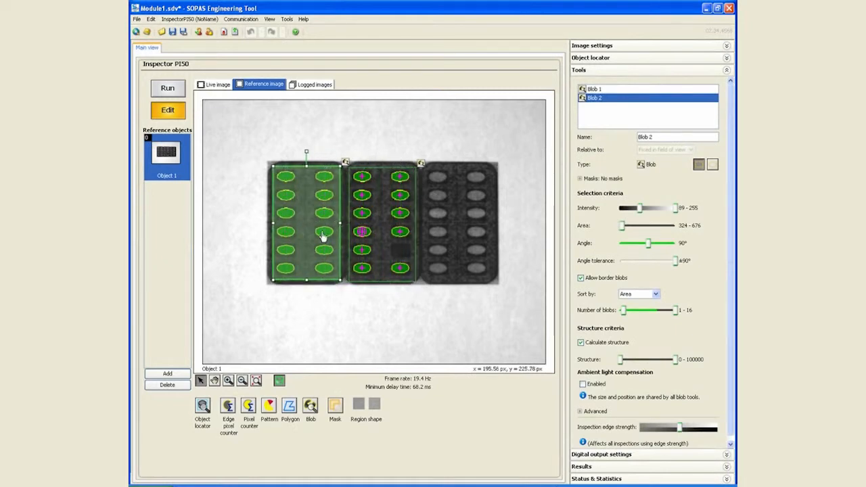
- Paste another copy of the blob region and place it over the right blister pack
right_click(377, 241)
left_click(390, 241)
right_click(381, 227)
left_click(398, 242)
left_click_drag(382, 226, 460, 223)
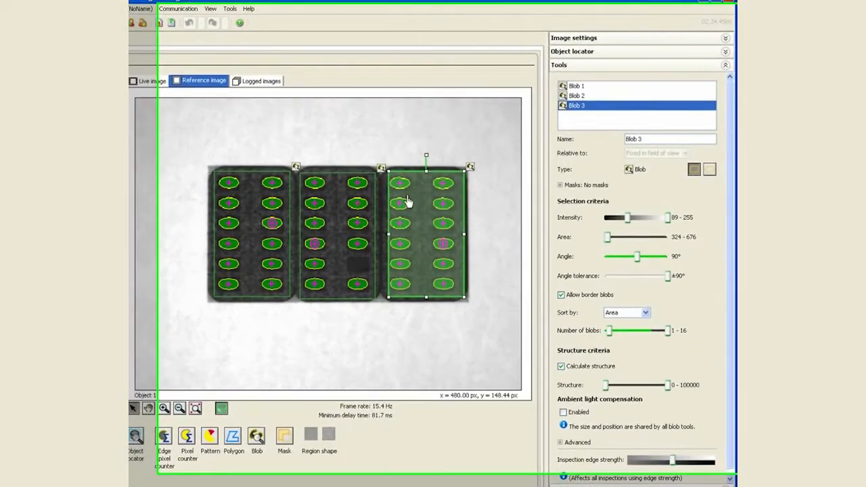
- Swap the first two blob regions so that Blob 1 covers the left blister pack and Blob 2 the middle one
left_click(390, 198)
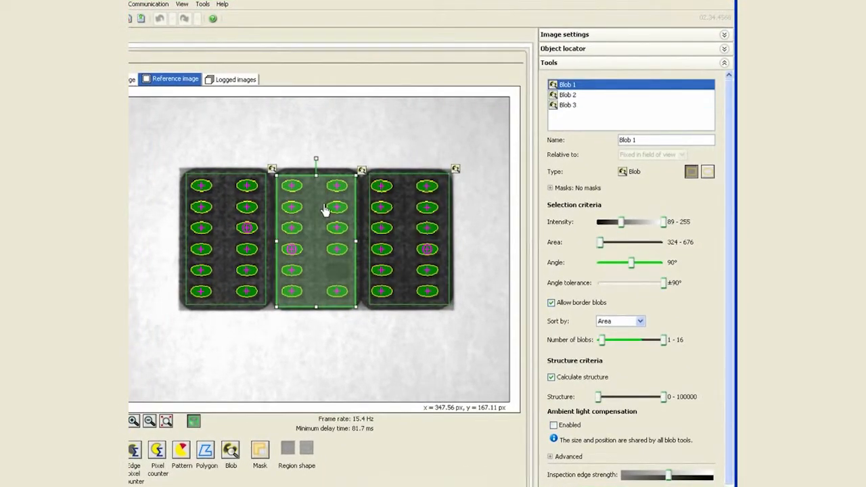
left_click_drag(315, 199, 241, 275)
left_click(241, 215)
left_click_drag(277, 216, 331, 221)
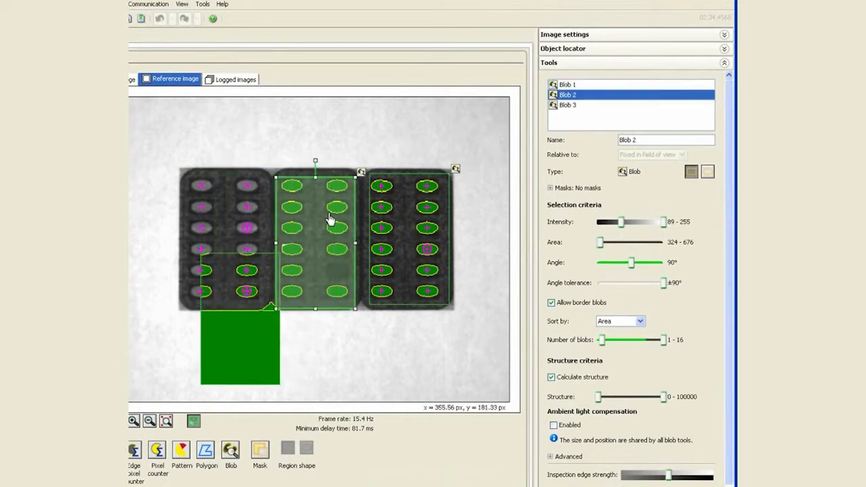
left_click_drag(248, 304, 232, 223)
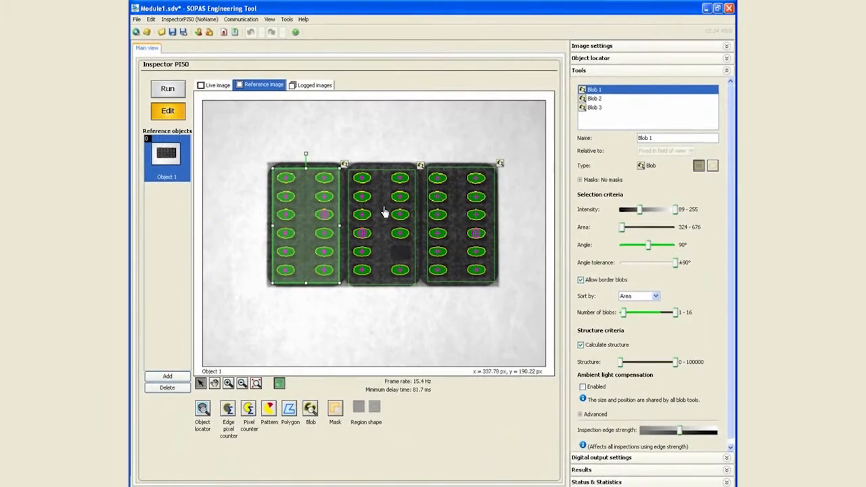
left_click(383, 213)
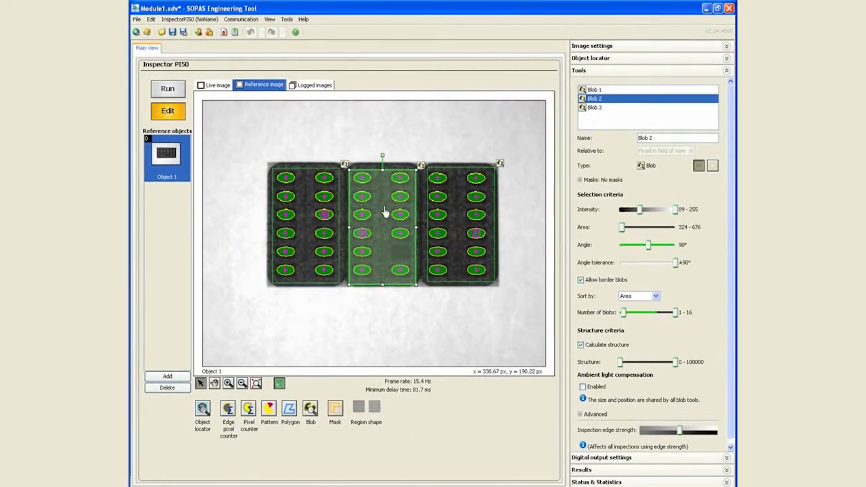
left_click_drag(384, 212, 383, 211)
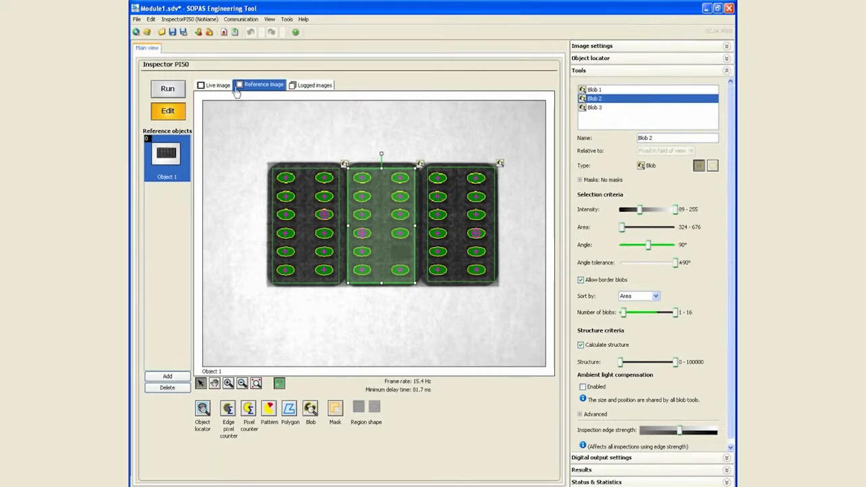
- Show the live image and display the detailed results for the blob tools
left_click(593, 71)
left_click(217, 87)
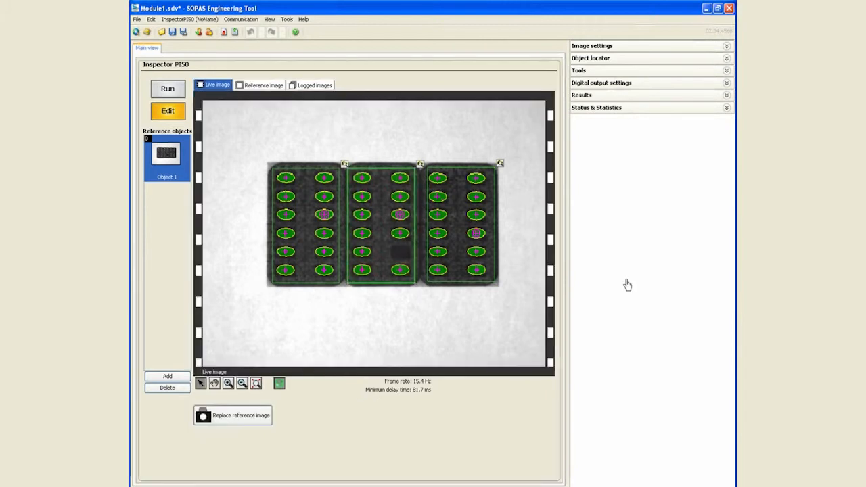
left_click(588, 95)
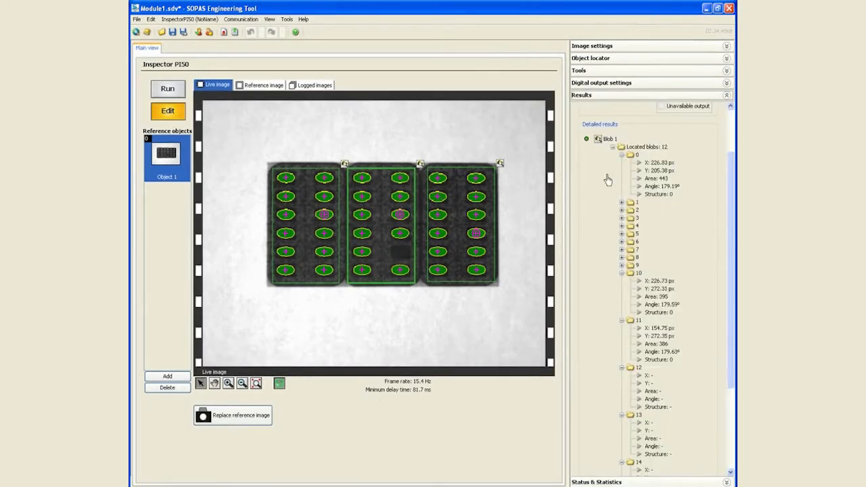
- Collapse the located-blobs details of Blob 1 and set its accepted number of blobs to 12 - 12
left_click(612, 148)
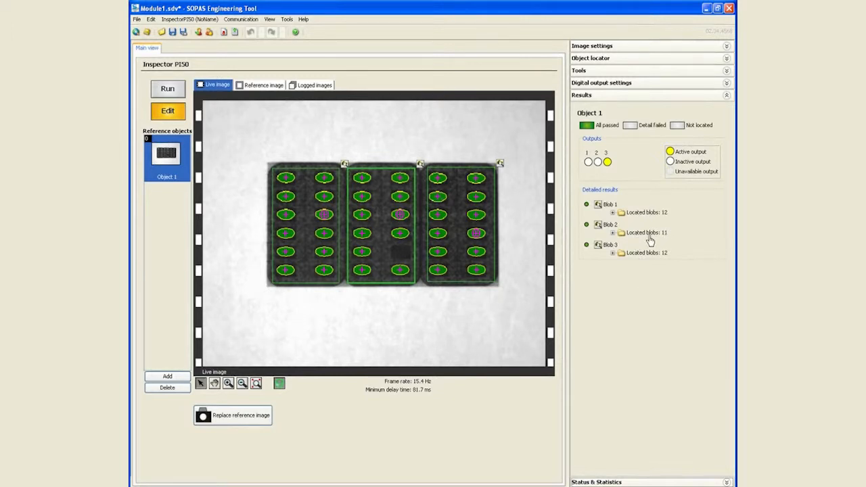
left_click(589, 71)
left_click(600, 93)
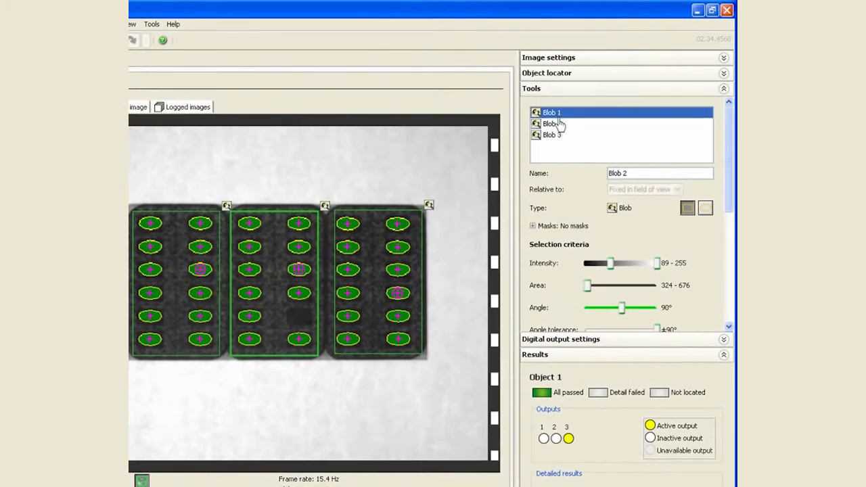
left_click_drag(731, 181, 732, 257)
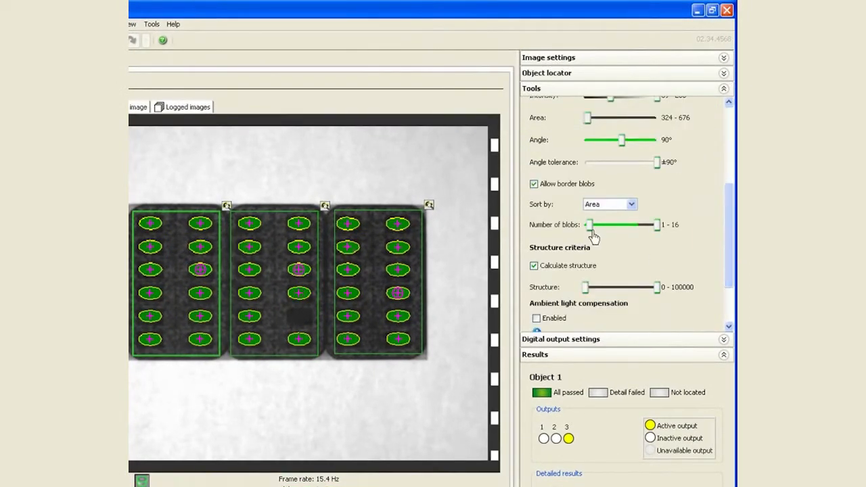
left_click_drag(591, 233, 644, 231)
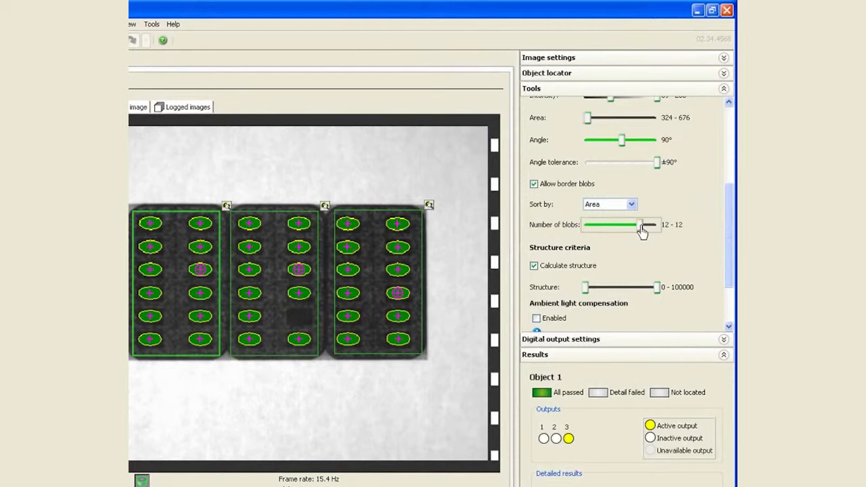
left_click(626, 88)
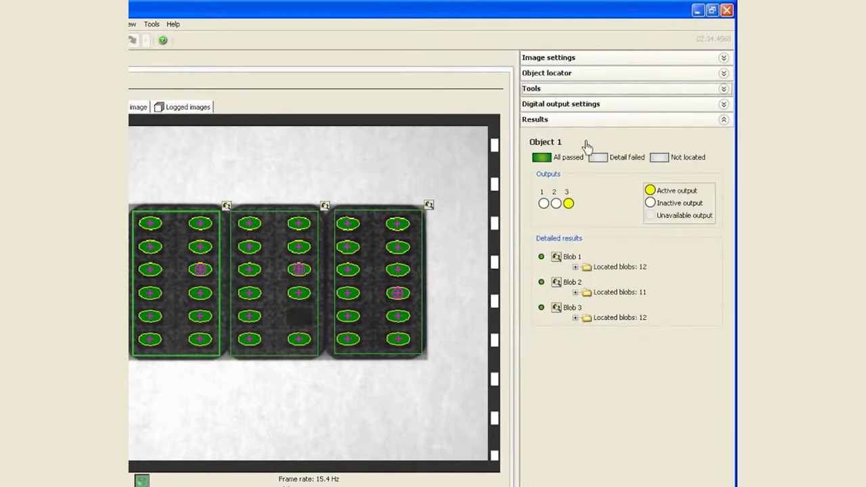
- Raise the minimum number of blobs to 12 for both Blob 2 and Blob 3
left_click(575, 91)
left_click_drag(729, 209, 731, 249)
left_click(685, 120)
left_click_drag(589, 242, 642, 249)
mouse_move(728, 247)
left_mouse_down()
mouse_move(728, 178)
mouse_move(729, 256)
left_mouse_up()
left_click(609, 135)
left_click_drag(590, 206, 642, 214)
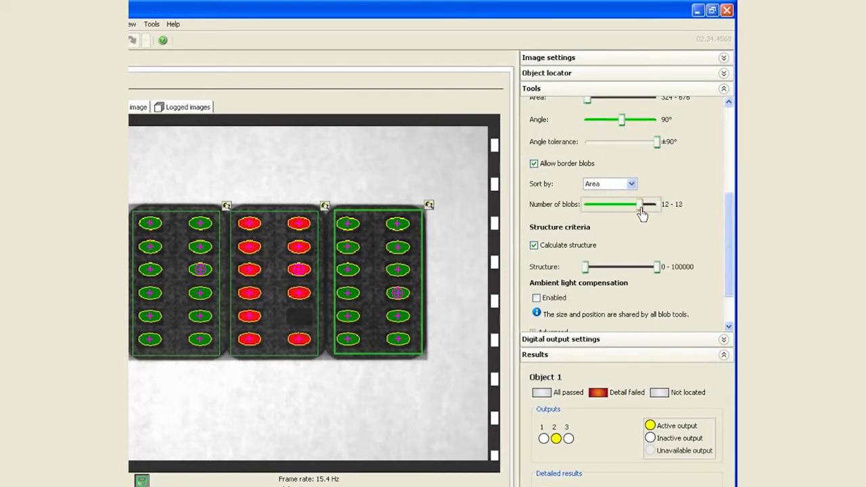
left_click(598, 89)
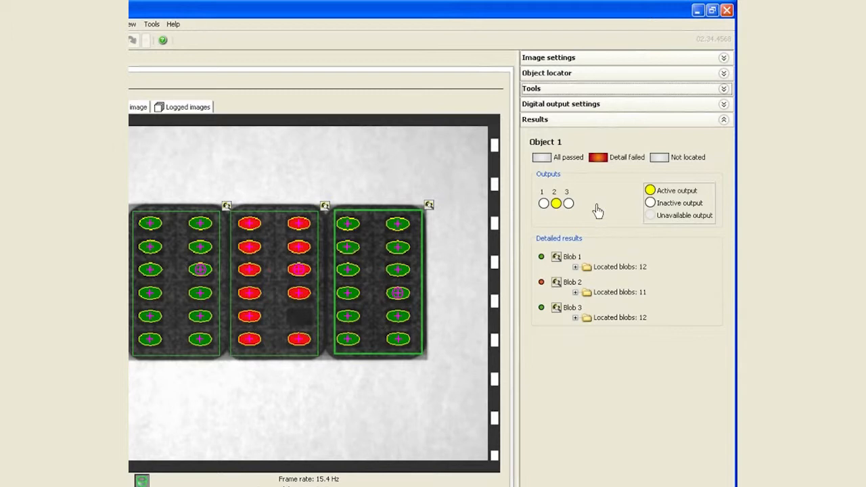
- Create a digital output expression named Left Blob that is true if Blob 1 fails, and assign it to Out 1
left_click(575, 105)
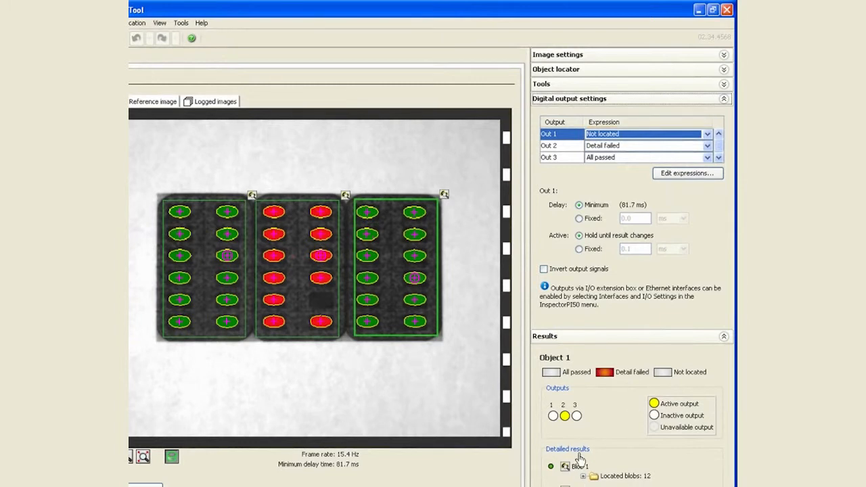
left_click(687, 173)
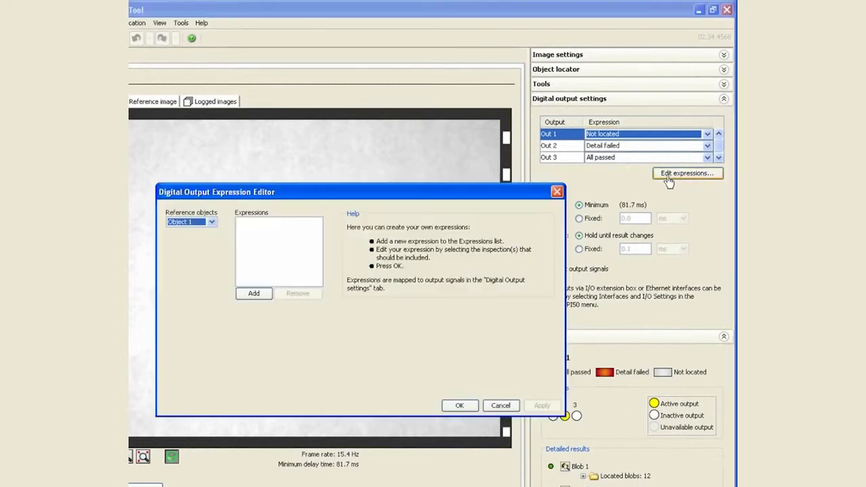
left_click(254, 295)
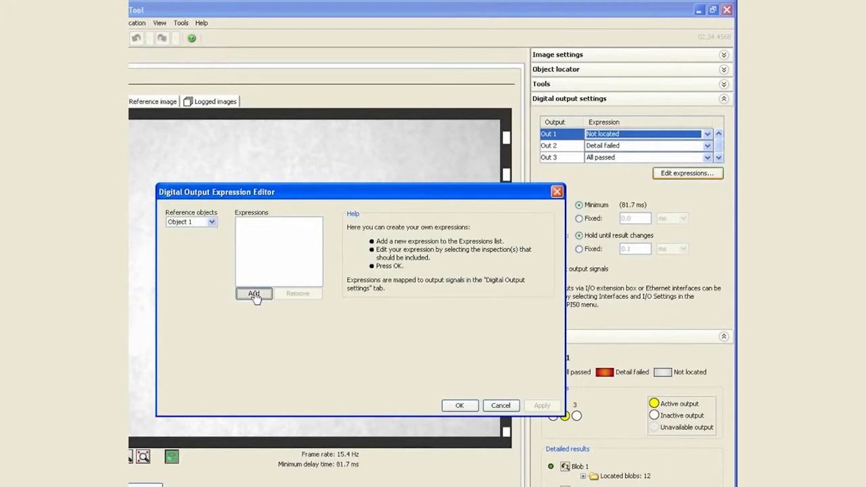
left_click_drag(264, 345, 207, 343)
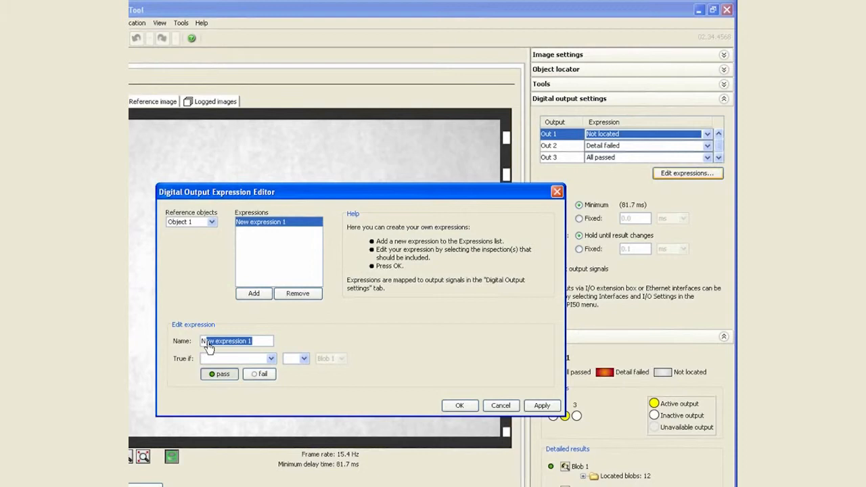
key("BackSpace")
type("Left Blob")
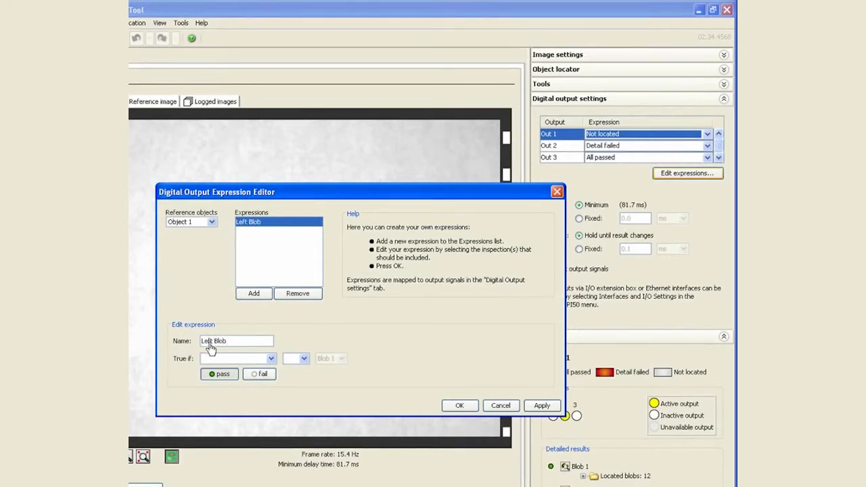
left_click(272, 359)
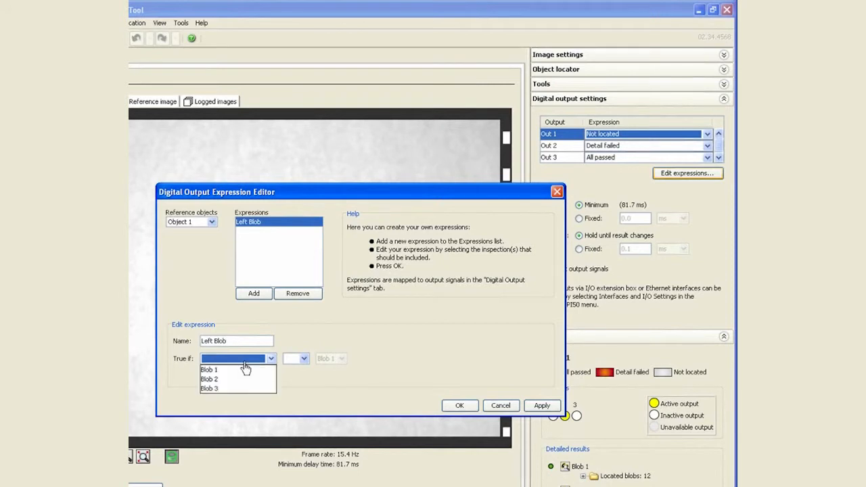
left_click(243, 371)
left_click(251, 376)
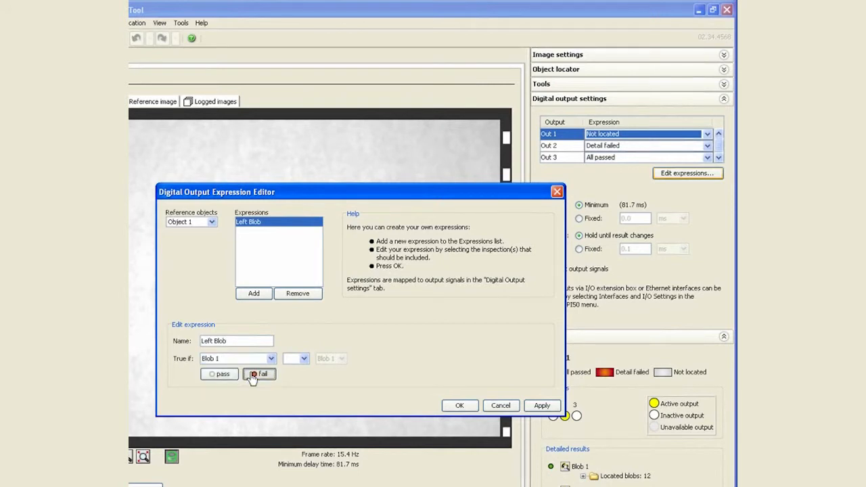
left_click(460, 405)
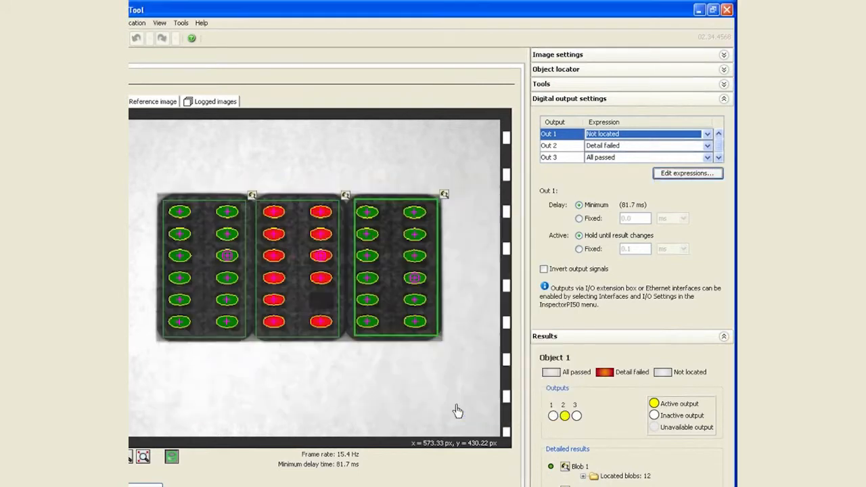
left_click(645, 136)
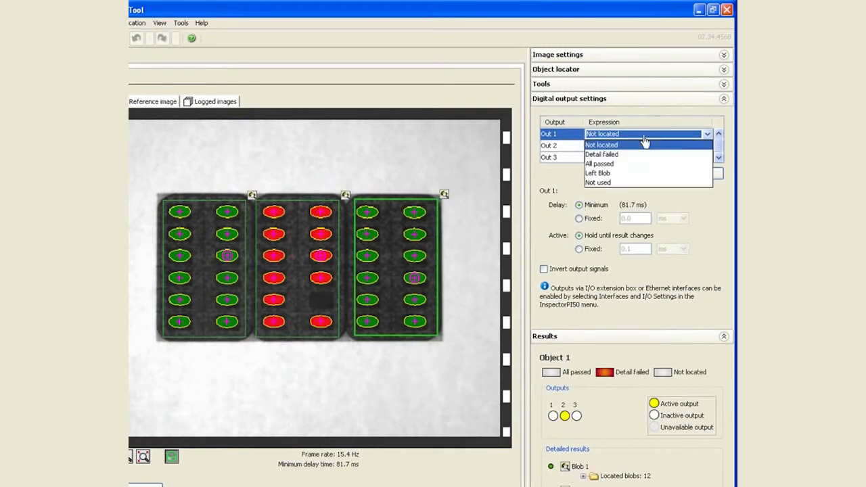
left_click(623, 173)
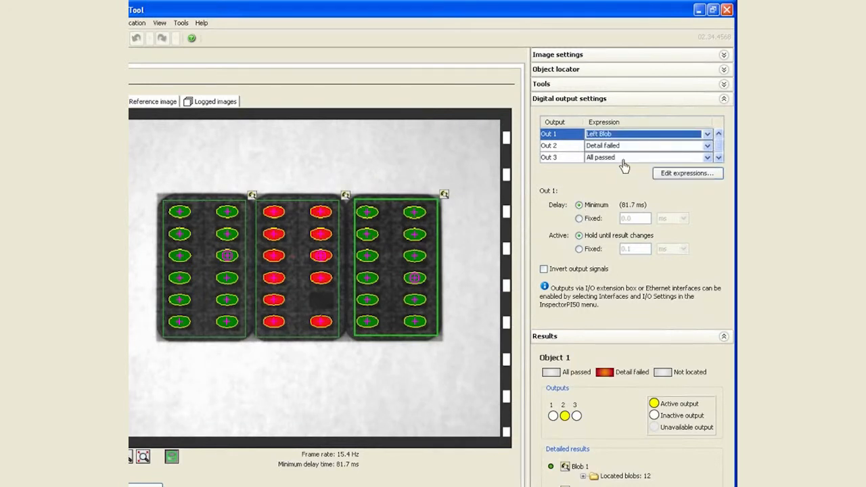
- Add a second output expression named Middle Blob that is true if Blob 2 fails
left_click(614, 150)
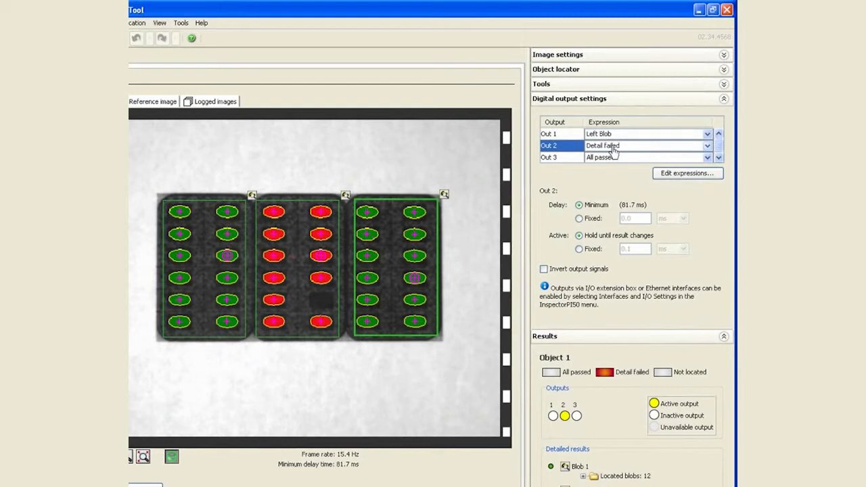
left_click(679, 177)
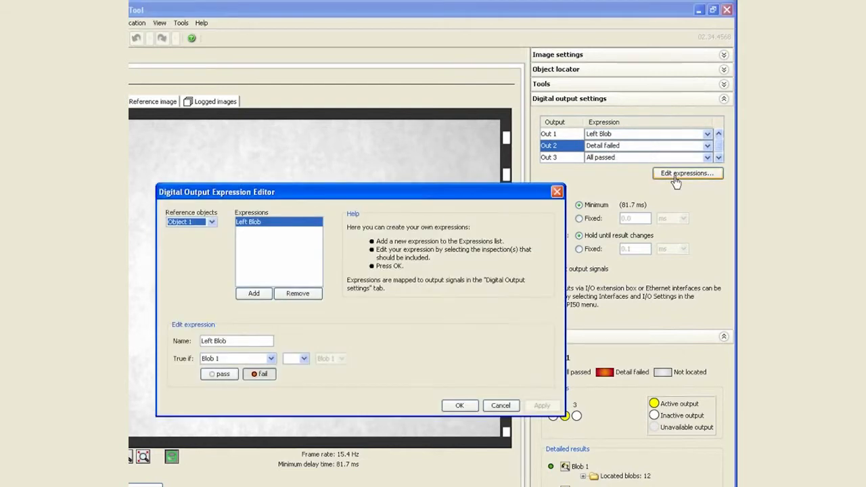
left_click(254, 294)
left_click_drag(262, 340, 144, 331)
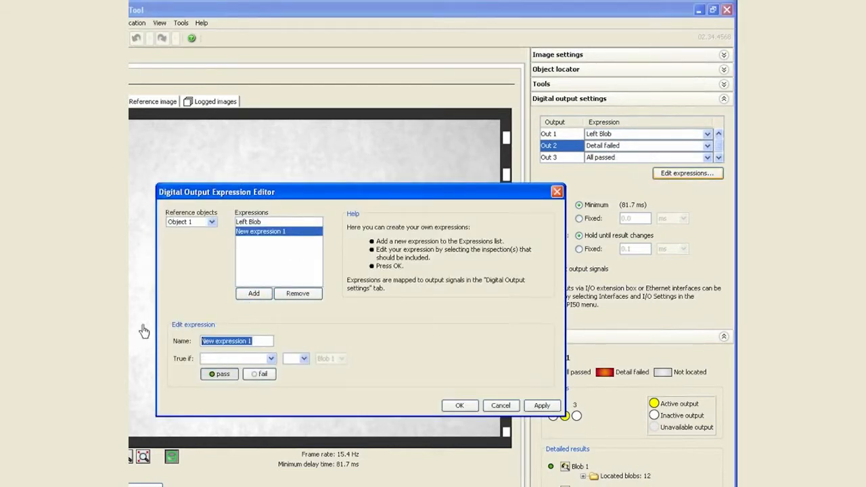
type("Middle Blob")
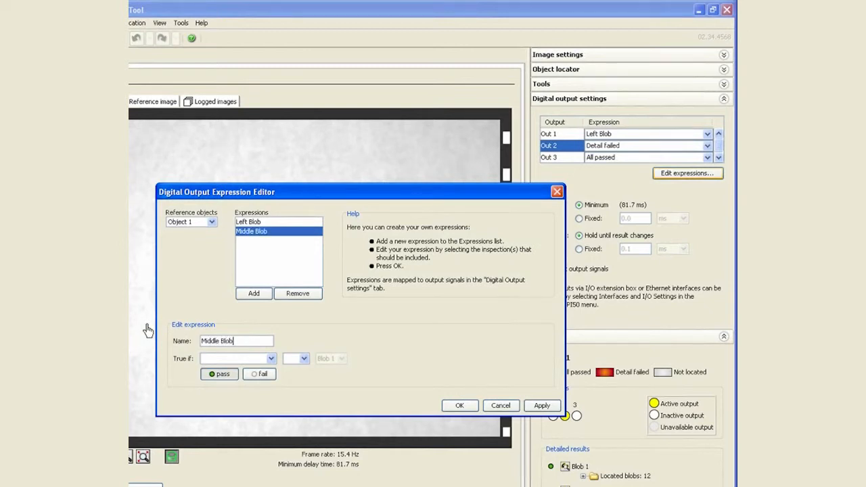
left_click(227, 358)
left_click(234, 381)
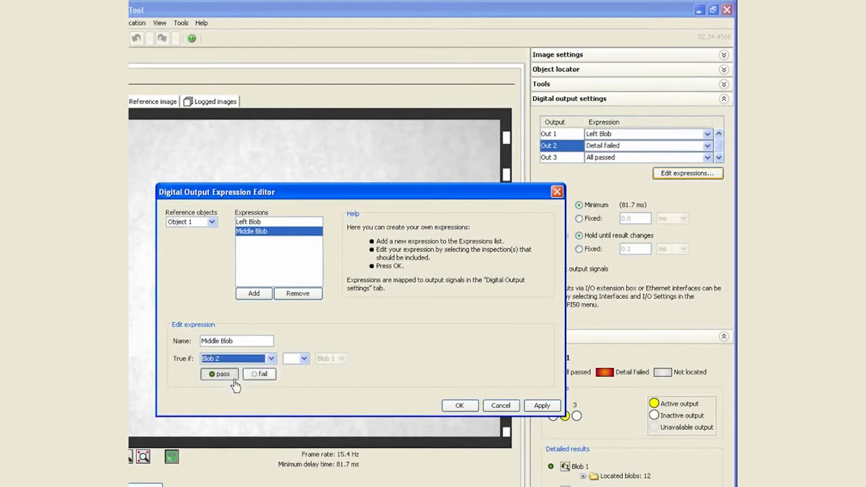
left_click(259, 375)
- Add a third output expression named Right Blob that is true if Blob 3 fails, and save the expressions
left_click(253, 293)
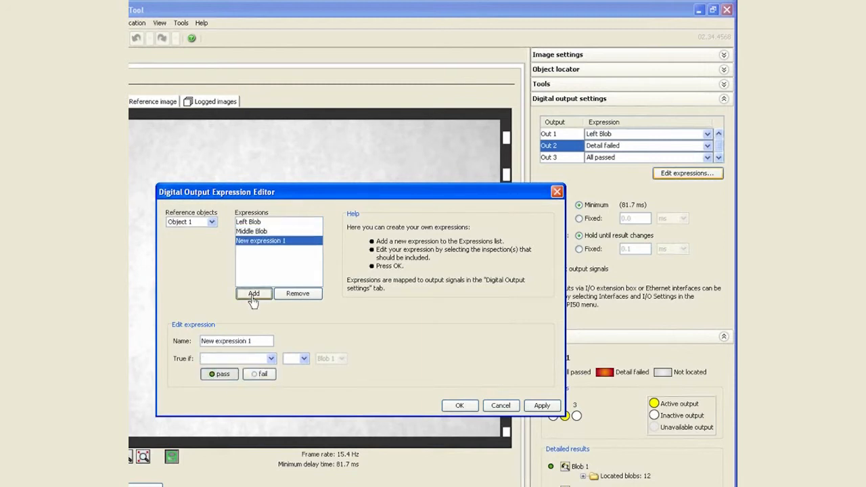
left_click_drag(251, 341, 166, 334)
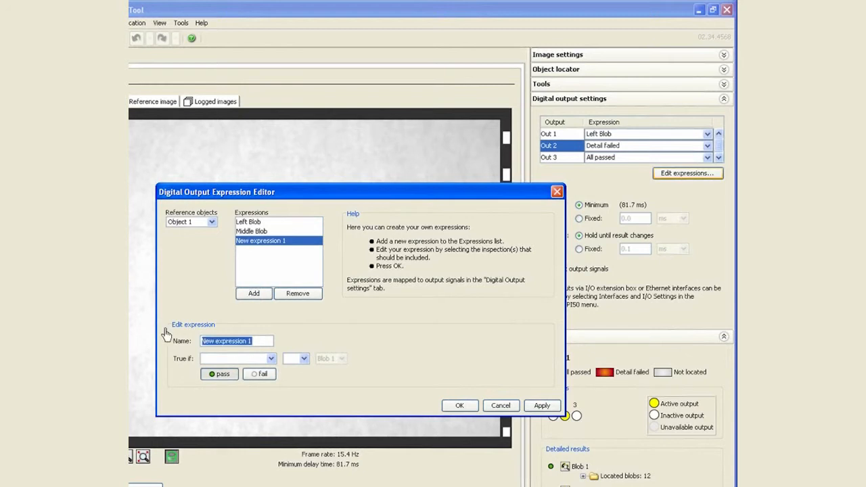
type("Right Blob")
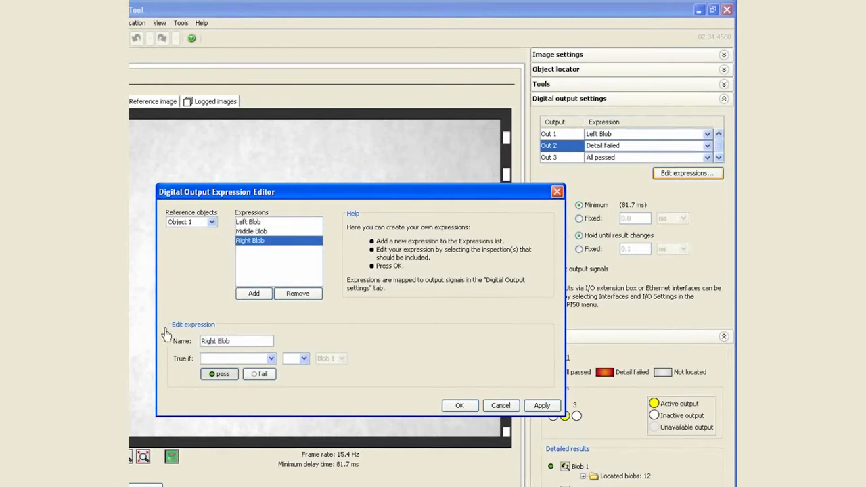
left_click(237, 359)
left_click(239, 390)
left_click(263, 375)
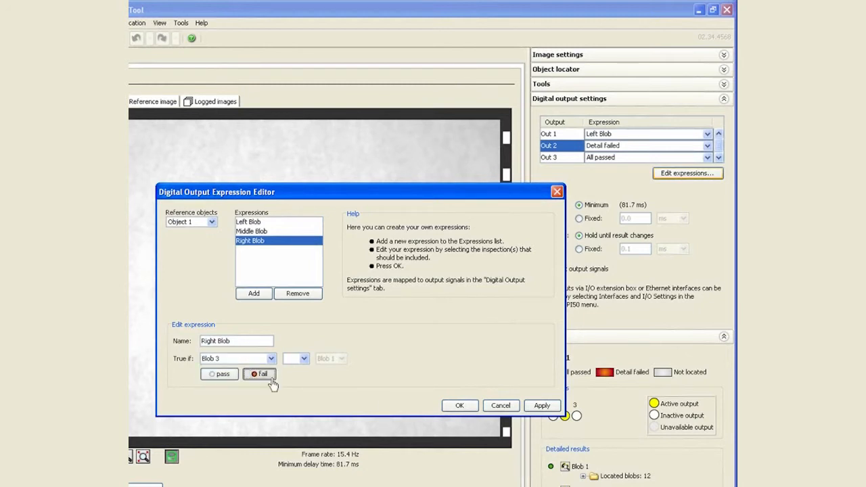
left_click(459, 405)
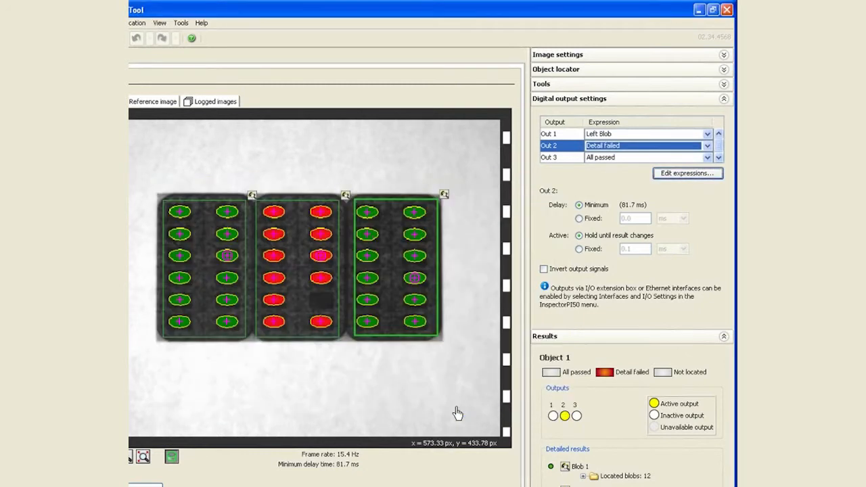
- Assign the Middle Blob expression to Out 2 and Right Blob to Out 3, and collapse the digital output settings
left_click(618, 147)
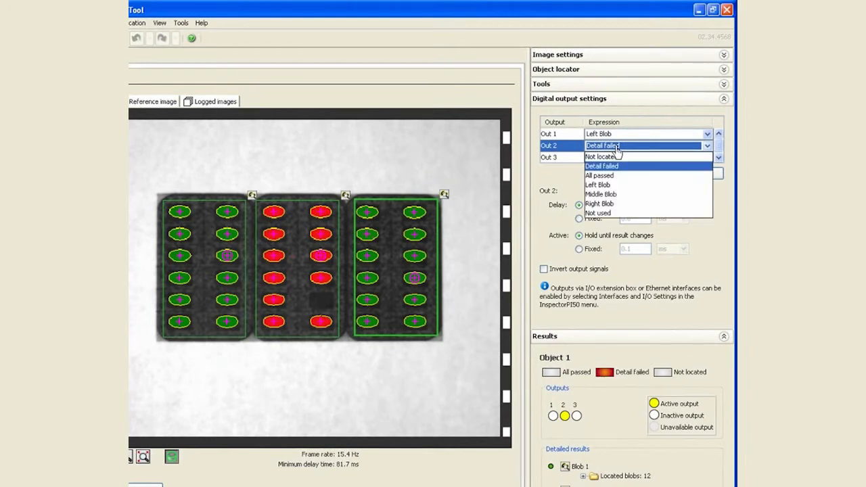
left_click(610, 195)
left_click(613, 159)
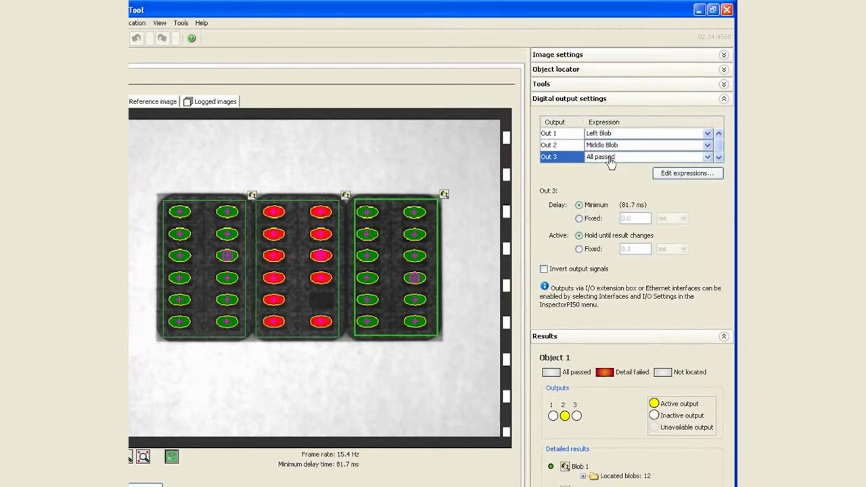
left_click(613, 215)
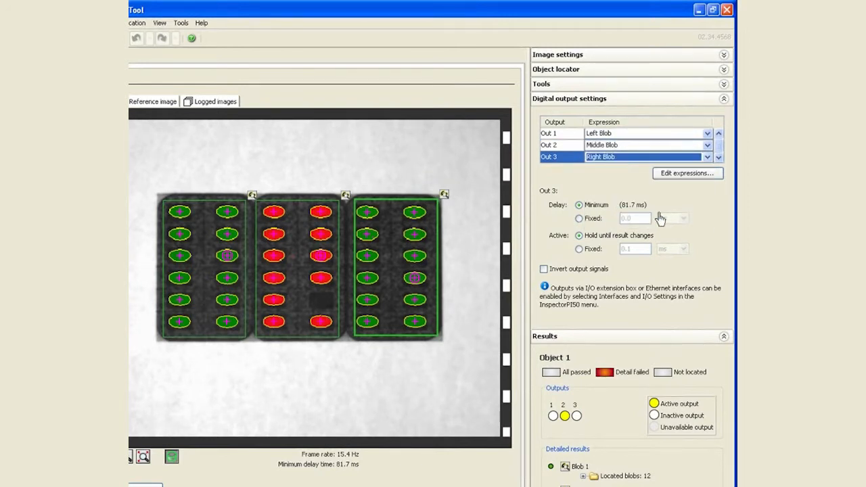
left_click(616, 101)
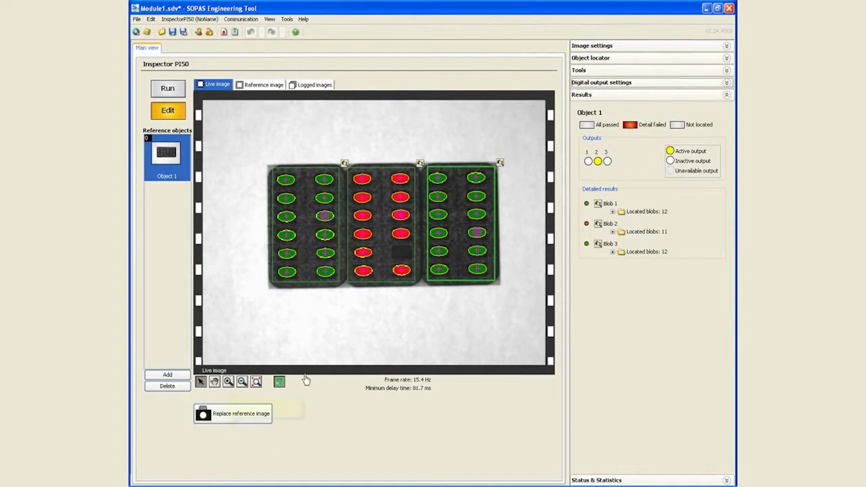
- Draw an object locator around the three blister packs in the reference image and mask out the area inside their outer edges
left_click(264, 87)
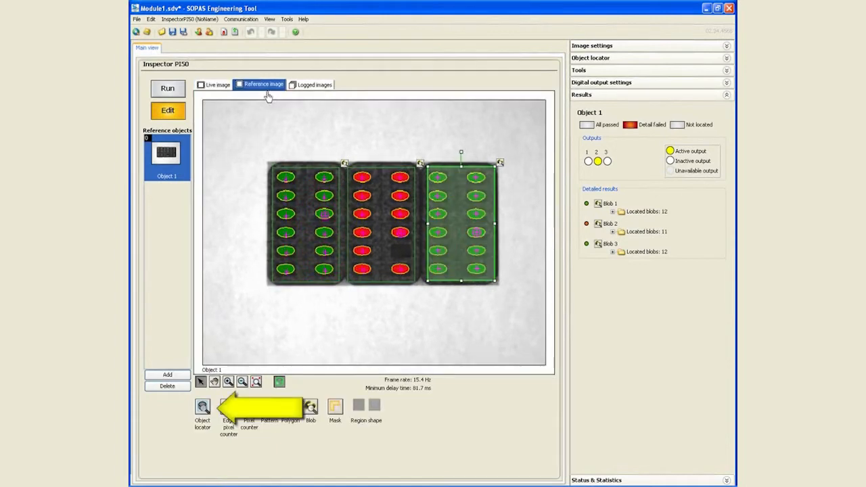
left_click(203, 416)
left_click_drag(262, 159, 511, 293)
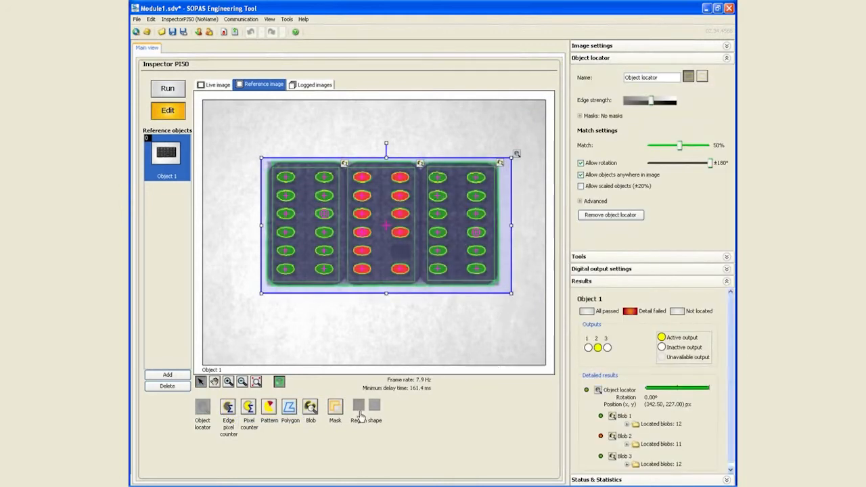
left_click(335, 413)
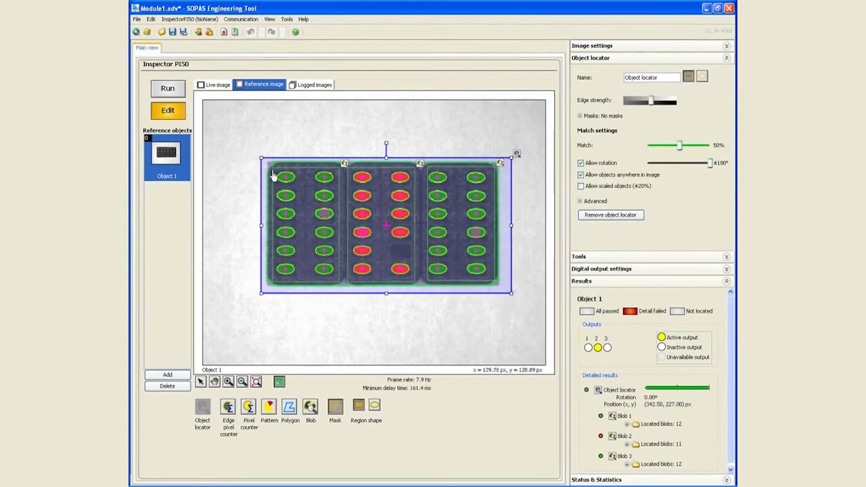
left_click_drag(272, 171, 497, 287)
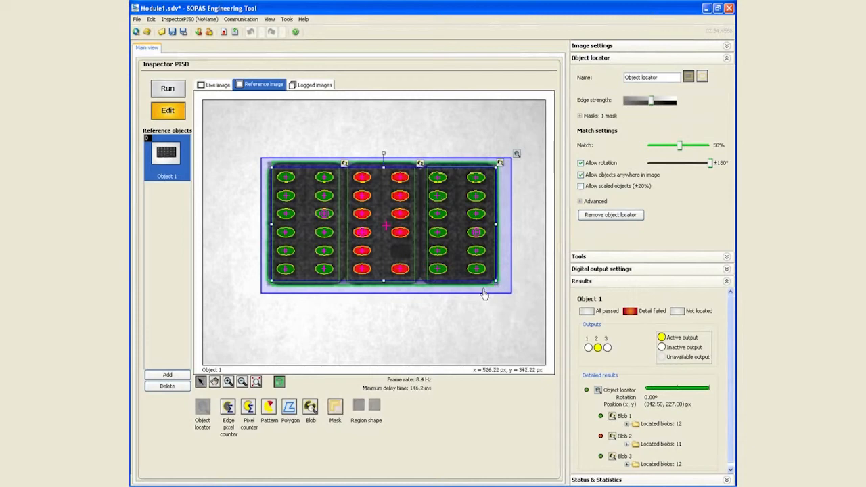
- Show the live image to check how the object locator and blob regions follow the packs, and collapse the results
left_click(218, 86)
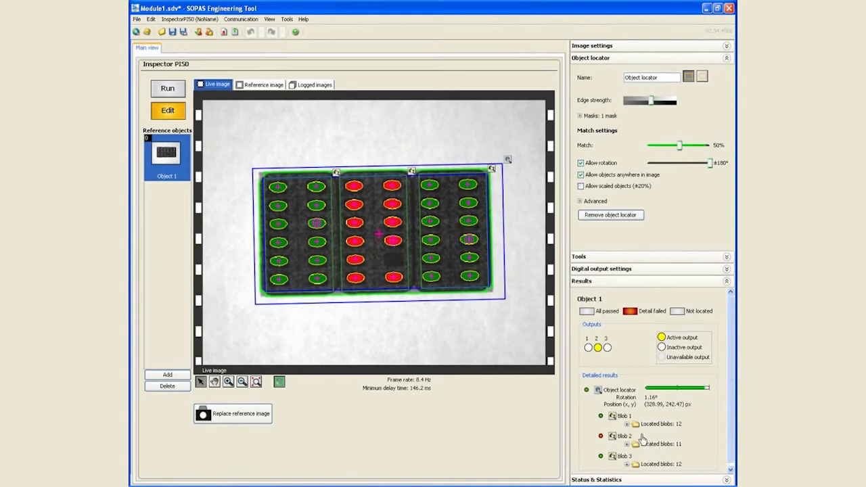
left_click(594, 281)
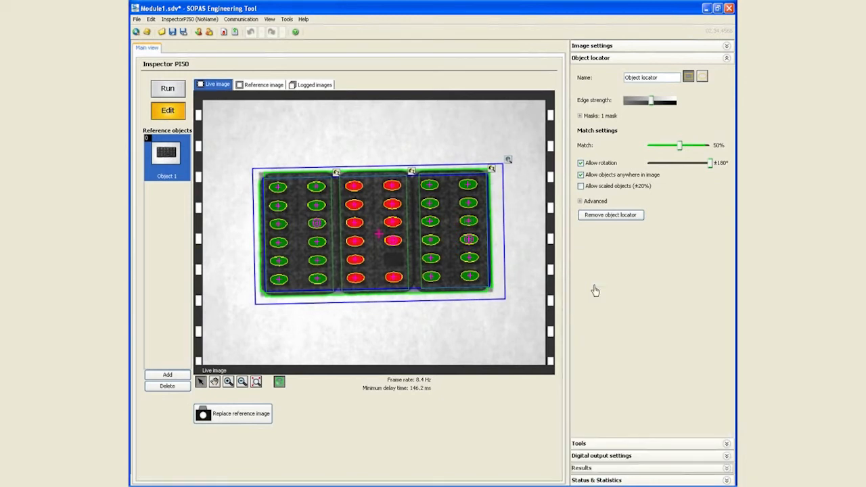